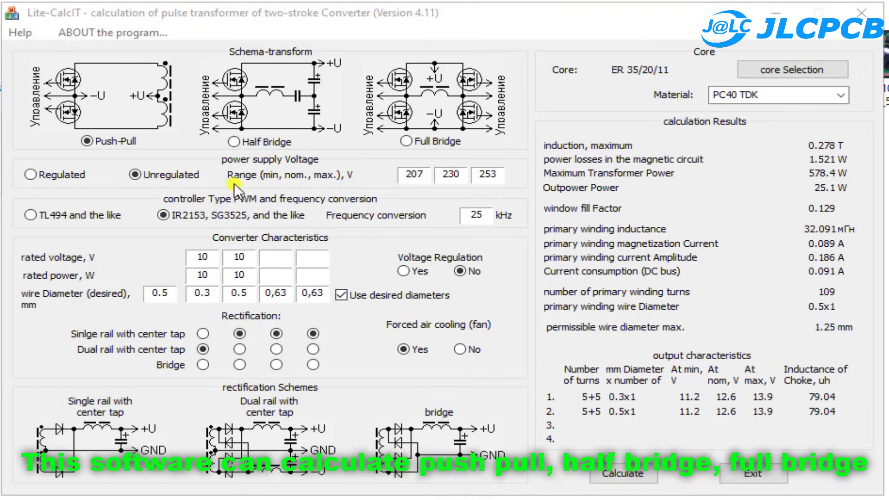
# Bring Lite-CalcIT into focus and choose the Full Bridge topology under Schema-transform
pyautogui.click(104, 142)
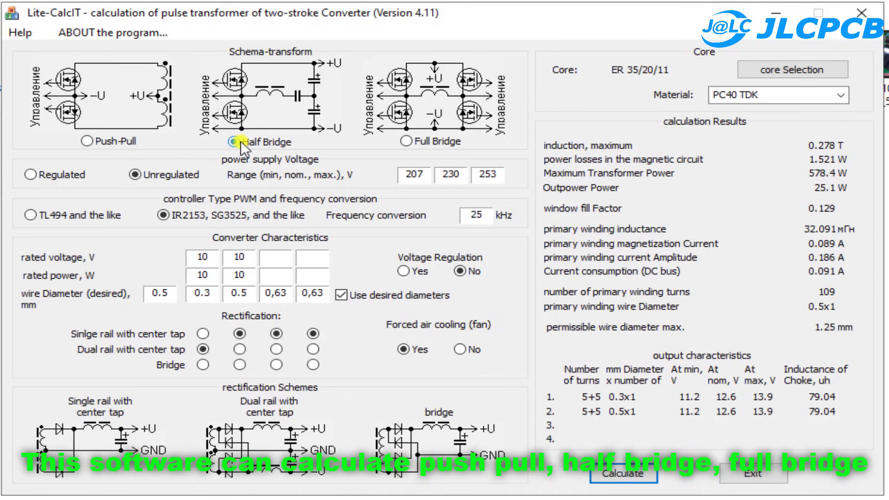
pyautogui.click(440, 138)
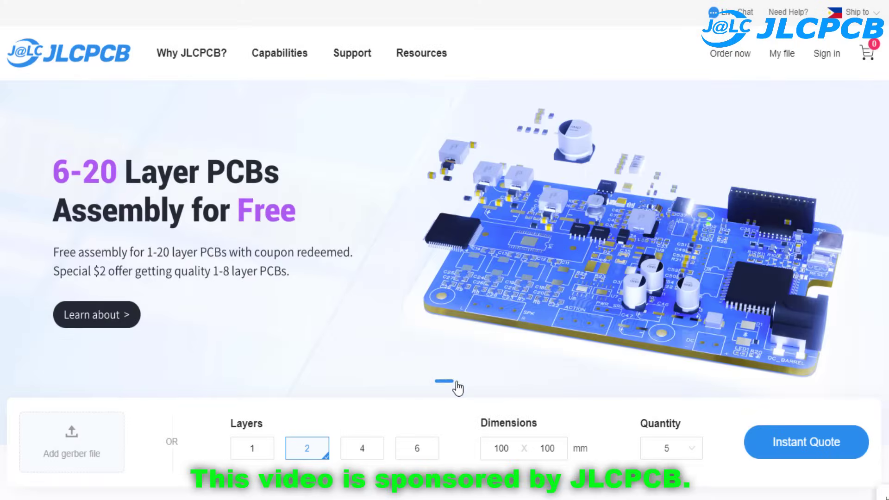
# Upload the Gerber zip file to the JLCPCB instant quote
pyautogui.moveTo(463, 387)
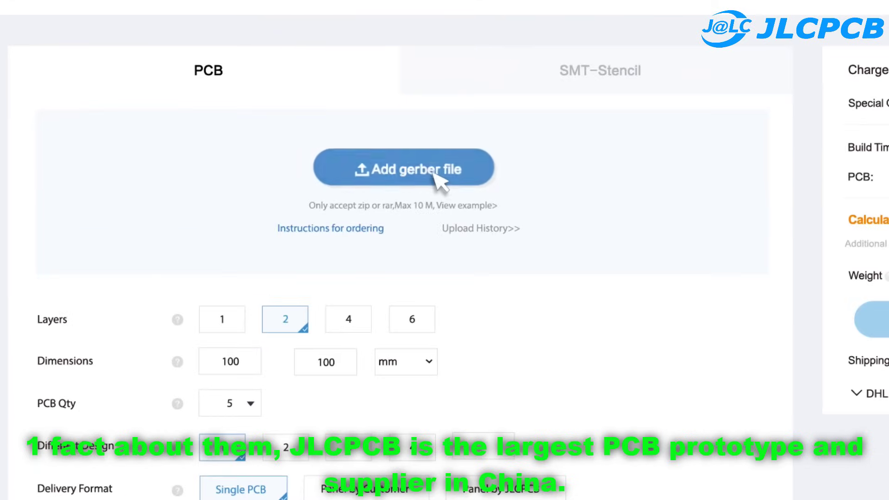
pyautogui.click(434, 172)
pyautogui.click(399, 181)
pyautogui.click(672, 351)
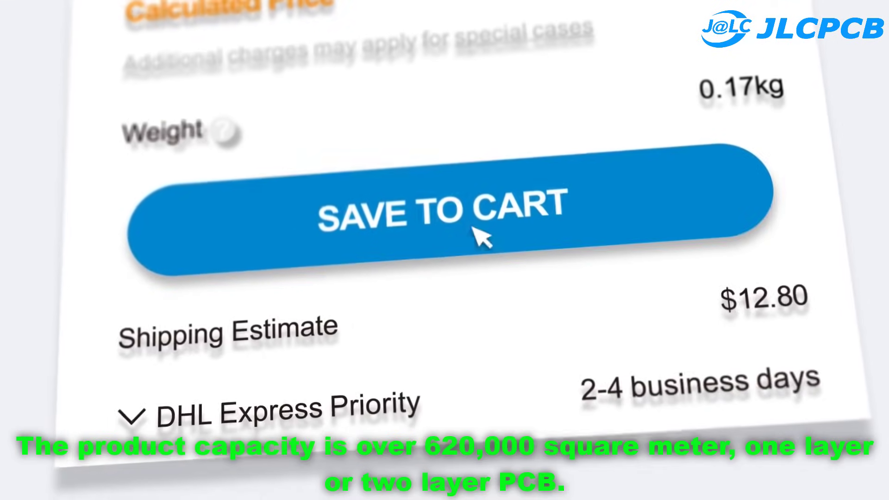
# Add the quoted board to the cart and check out using the $10 Off coupon, then pay
pyautogui.click(472, 227)
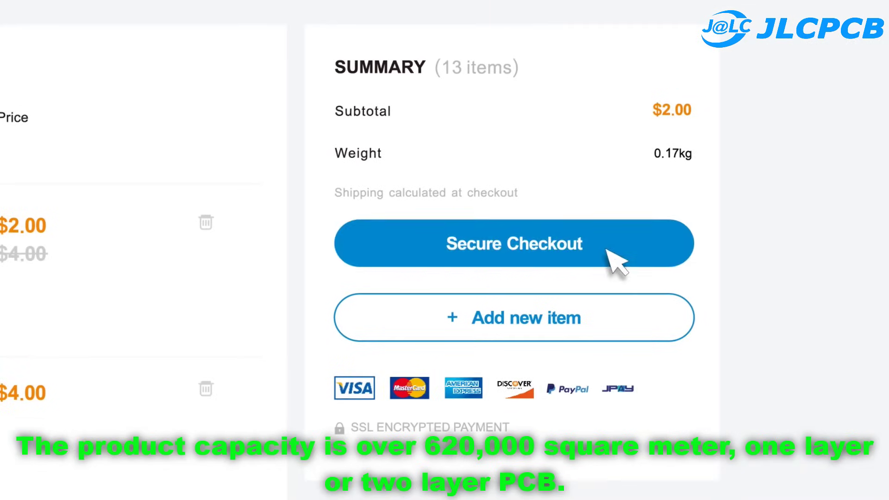
pyautogui.click(607, 251)
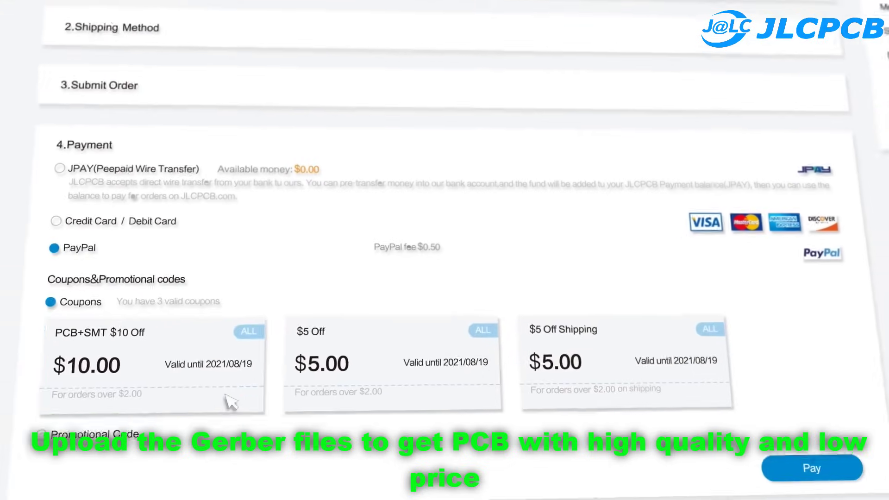
pyautogui.click(208, 398)
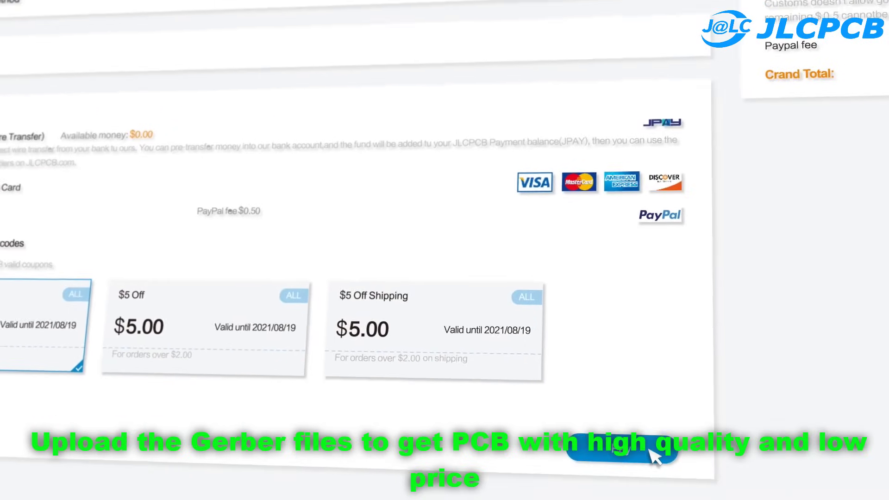
pyautogui.click(652, 454)
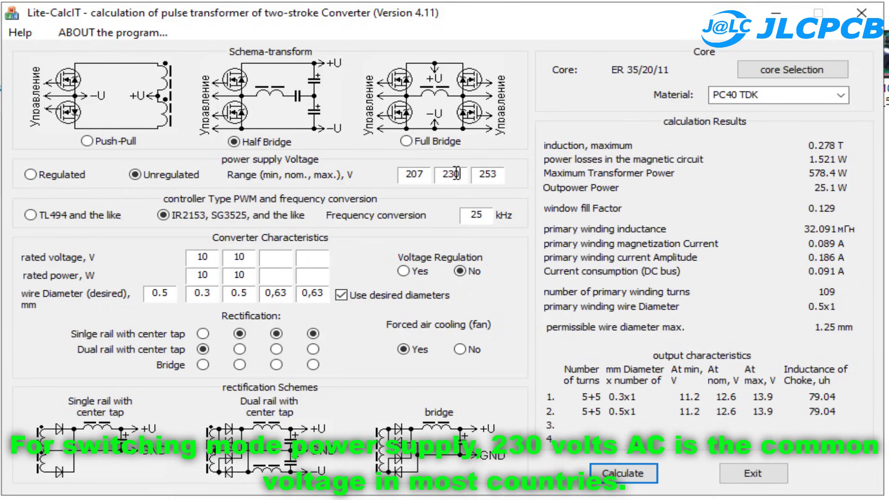
pyautogui.moveTo(430, 174); pyautogui.dragTo(390, 174)
pyautogui.moveTo(463, 174); pyautogui.dragTo(437, 174)
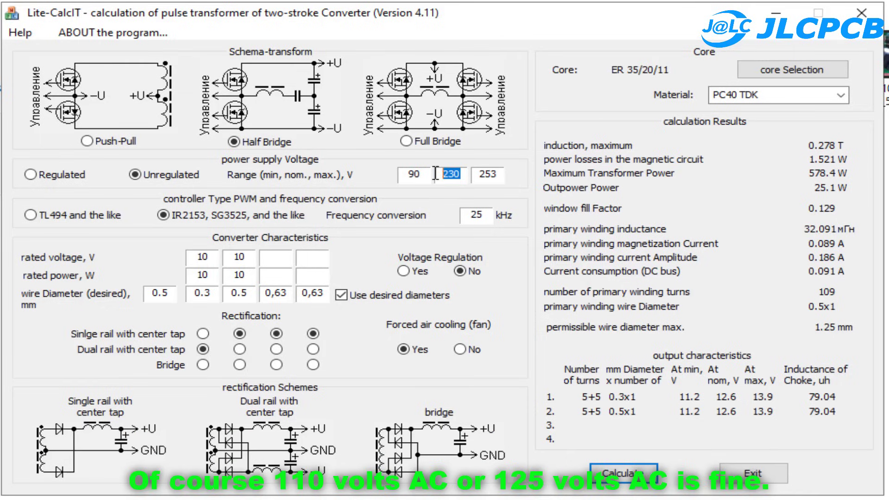
pyautogui.write('110')
pyautogui.click(503, 175)
pyautogui.moveTo(503, 175); pyautogui.dragTo(475, 174)
pyautogui.write('15')
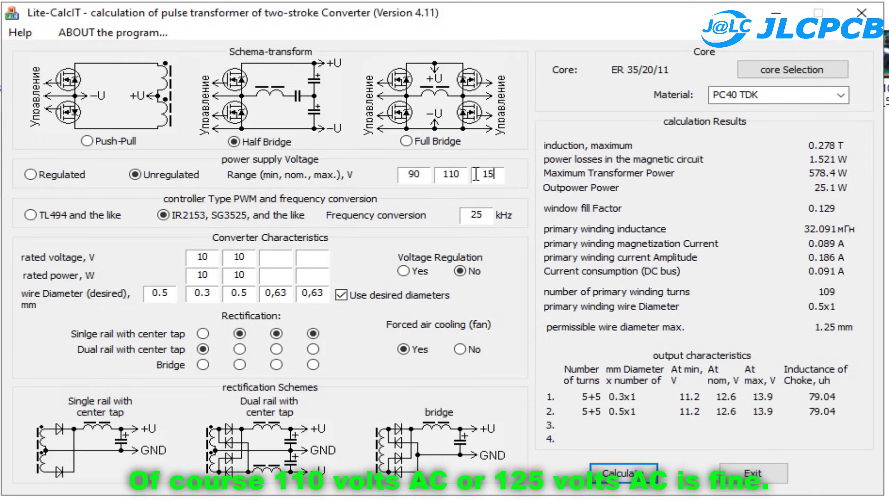
pyautogui.write('25')
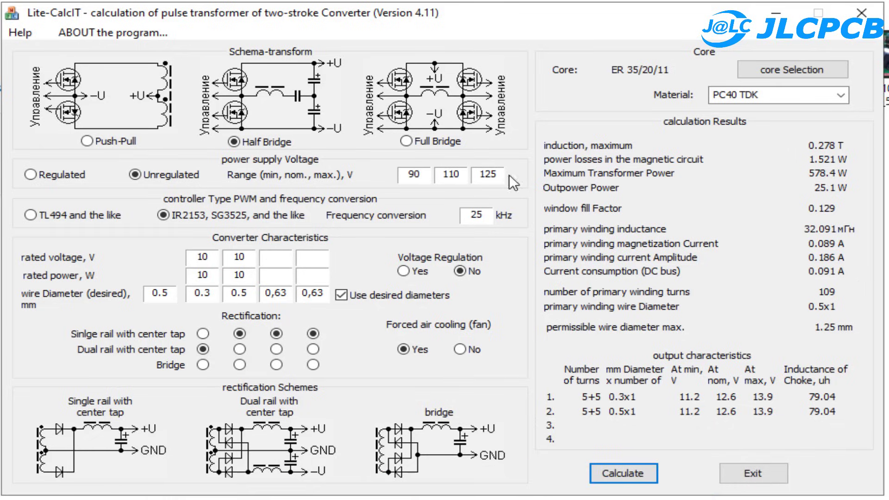
pyautogui.click(72, 177)
pyautogui.click(173, 176)
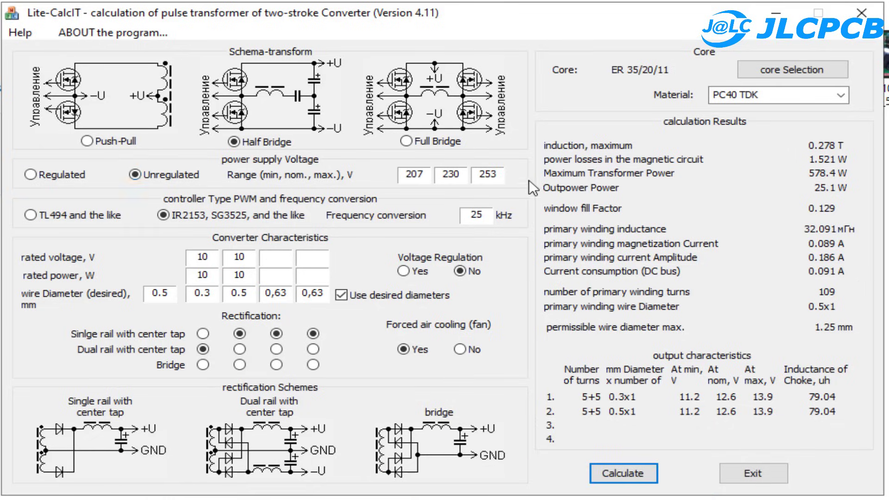
pyautogui.doubleClick(407, 175)
pyautogui.click(499, 176)
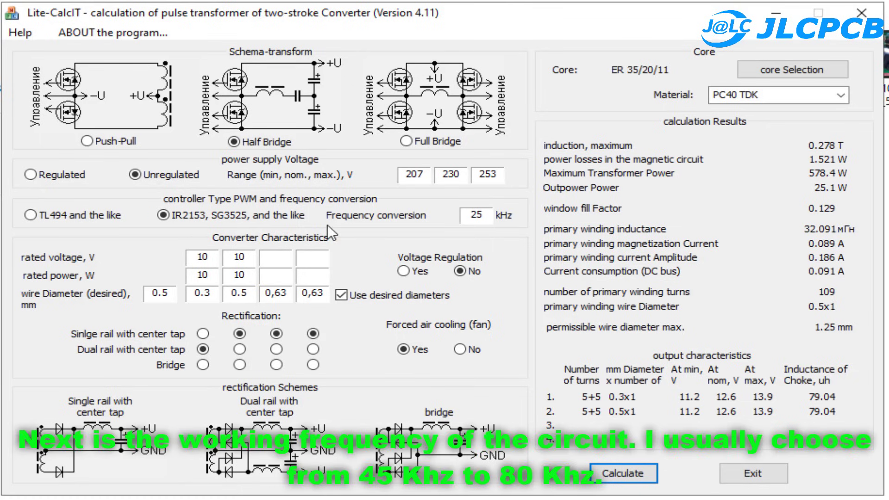
# Set the conversion frequency to 45 kHz and recalculate
pyautogui.doubleClick(484, 217)
pyautogui.write('45')
pyautogui.press('Return')
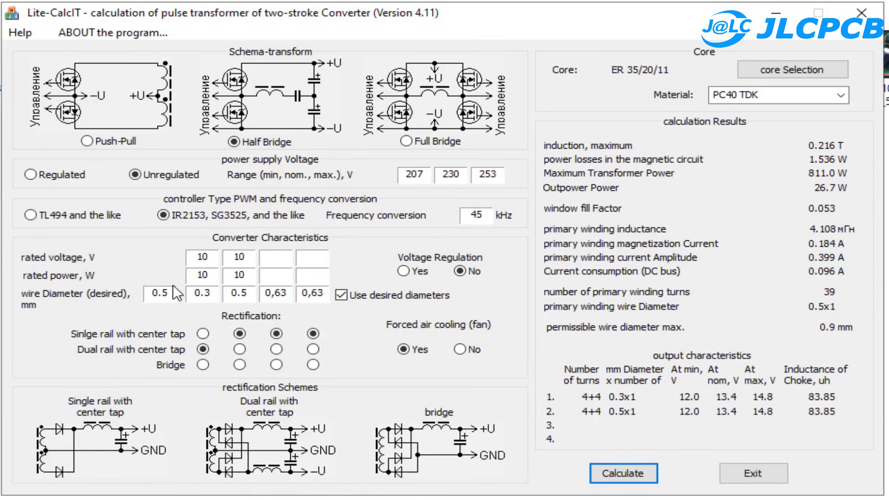
# Rate the first output at 30 V and 350 W, and the second output at 12 V
pyautogui.doubleClick(212, 257)
pyautogui.write('3')
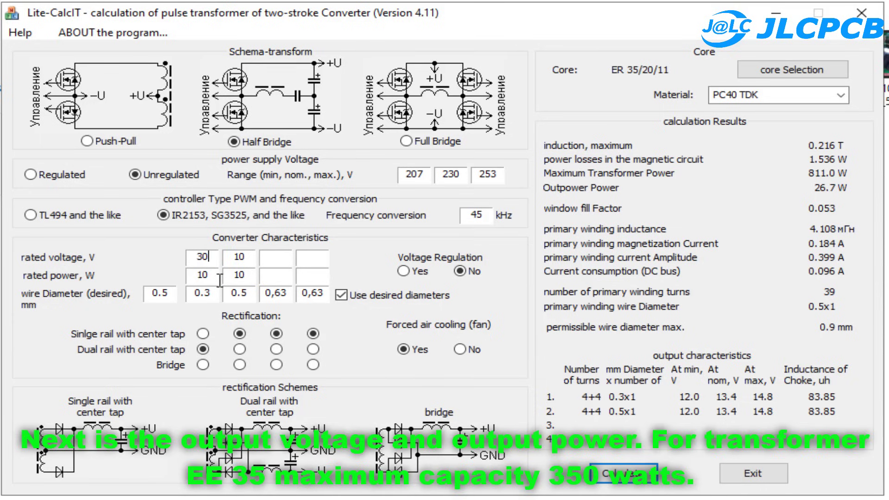
pyautogui.doubleClick(214, 278)
pyautogui.write('350')
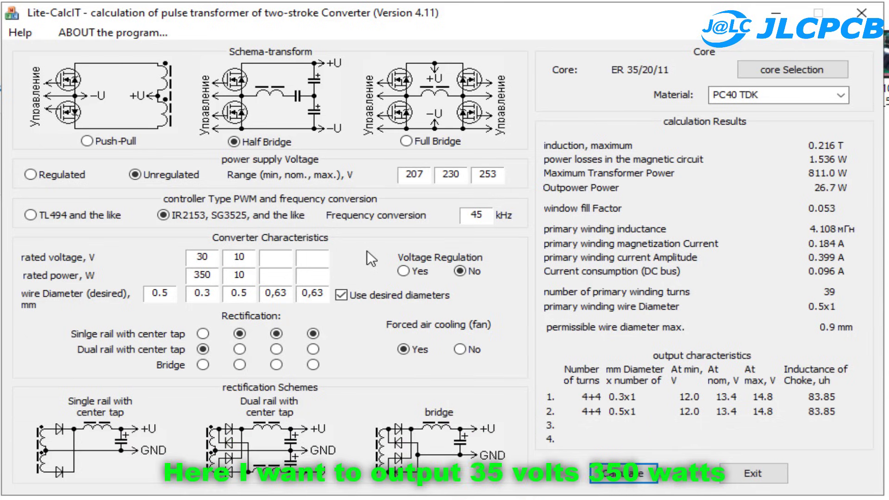
pyautogui.doubleClick(253, 256)
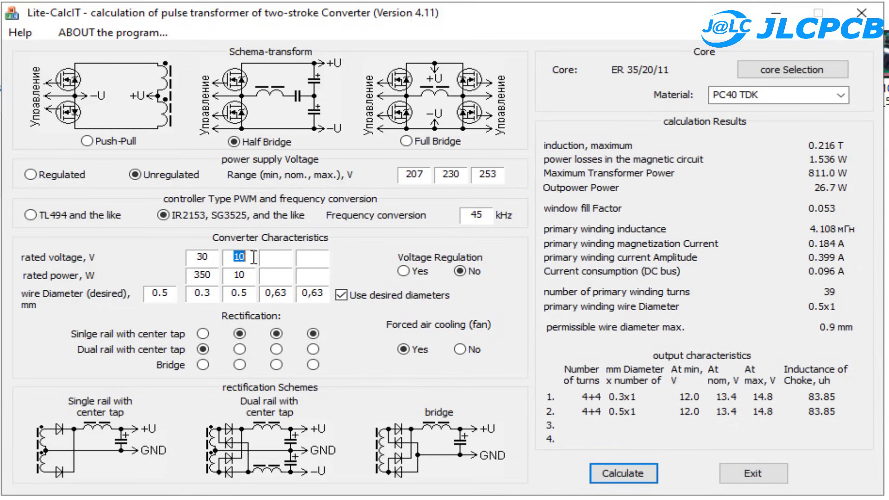
pyautogui.write('12')
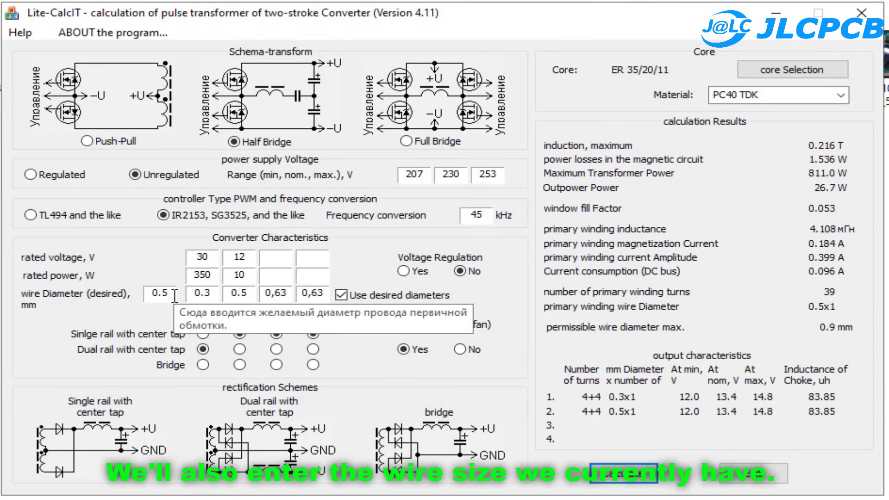
pyautogui.doubleClick(204, 293)
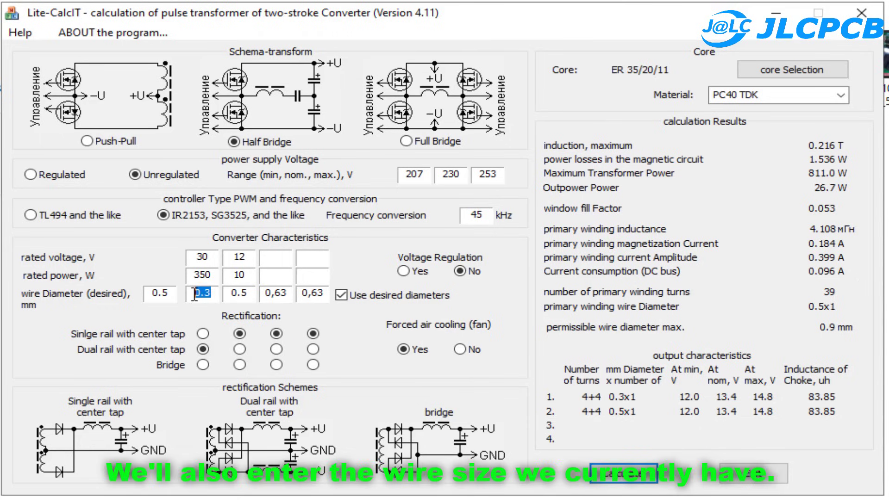
pyautogui.doubleClick(238, 293)
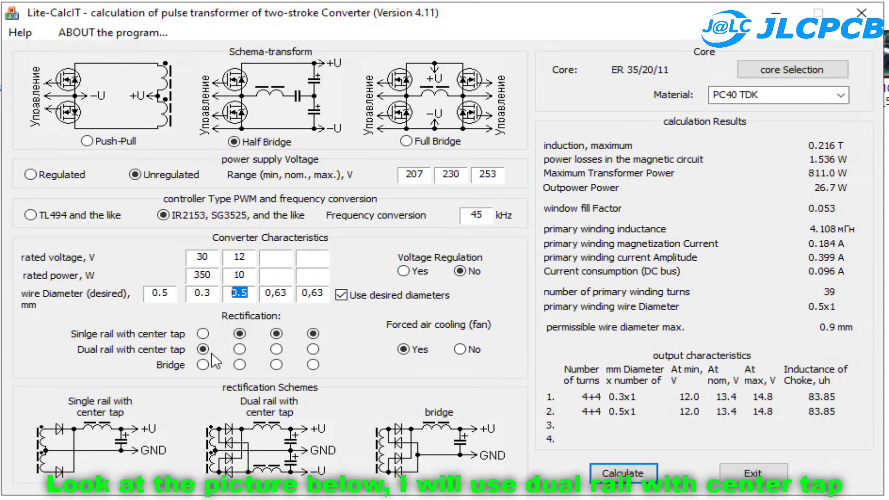
pyautogui.click(205, 333)
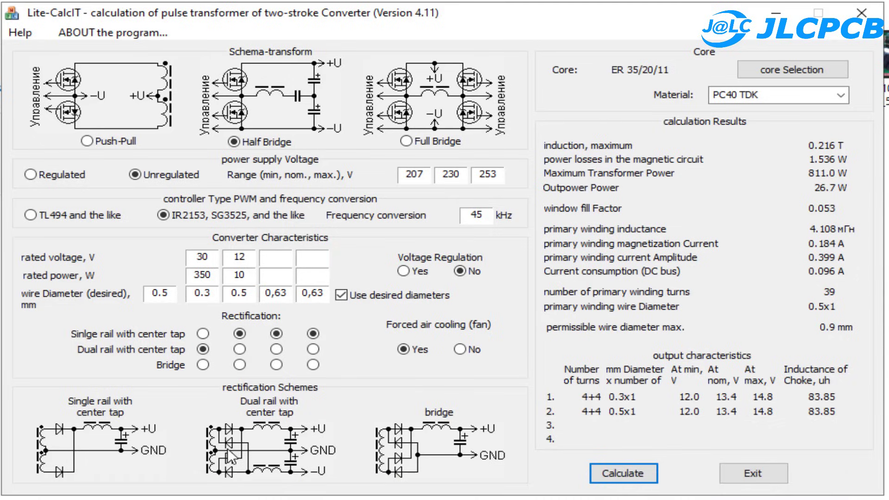
pyautogui.moveTo(252, 302)
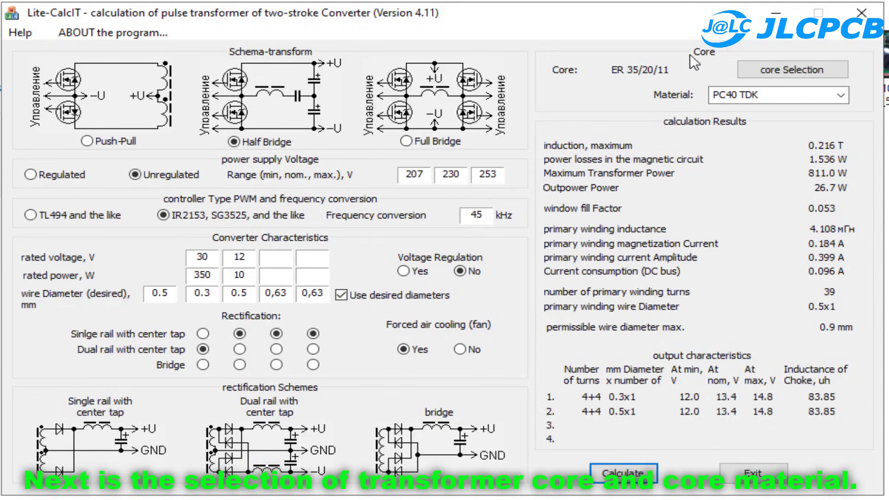
# Select and apply the ER 35/20/11 core
pyautogui.click(792, 70)
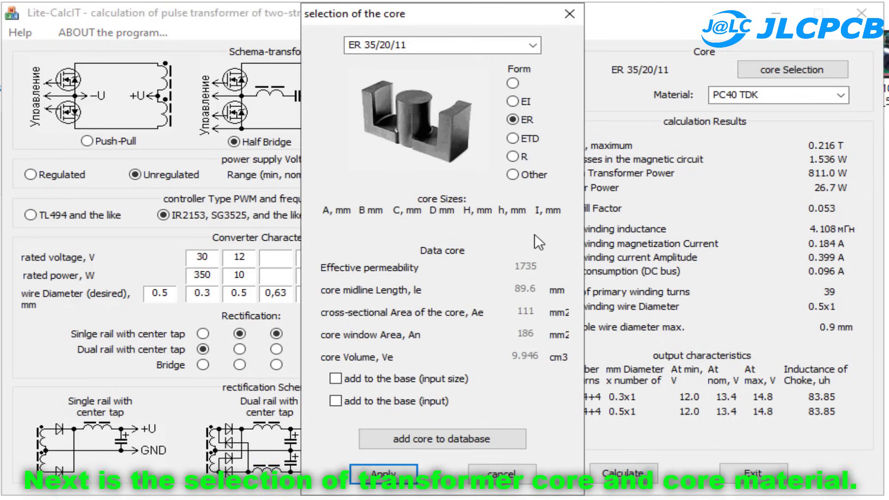
pyautogui.click(534, 45)
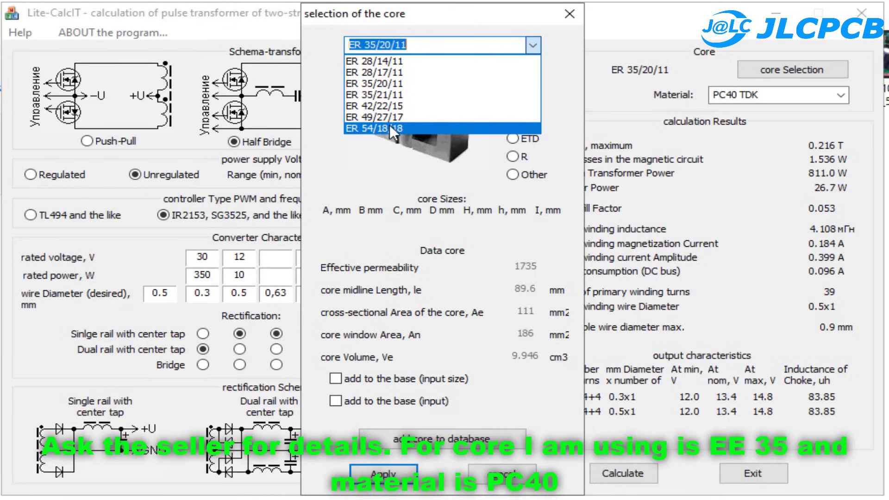
pyautogui.click(367, 86)
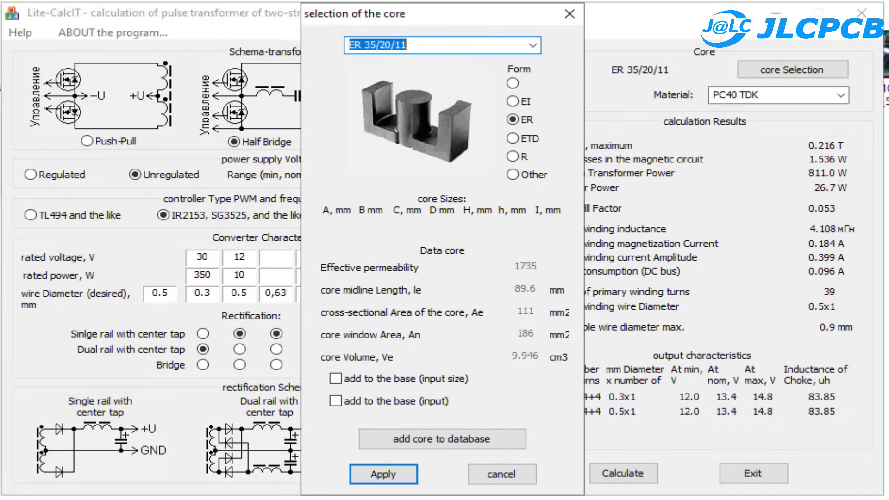
pyautogui.click(406, 475)
# Choose PC40 TDK as the core material and recalculate
pyautogui.click(840, 92)
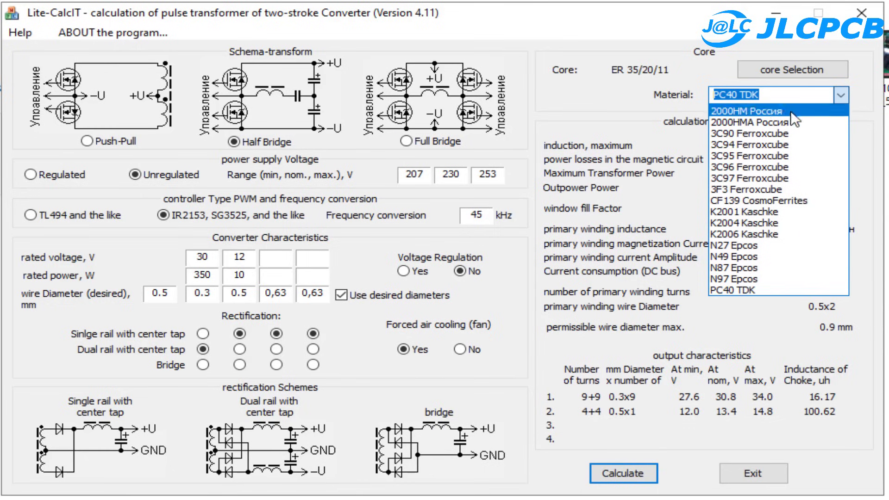
pyautogui.click(776, 288)
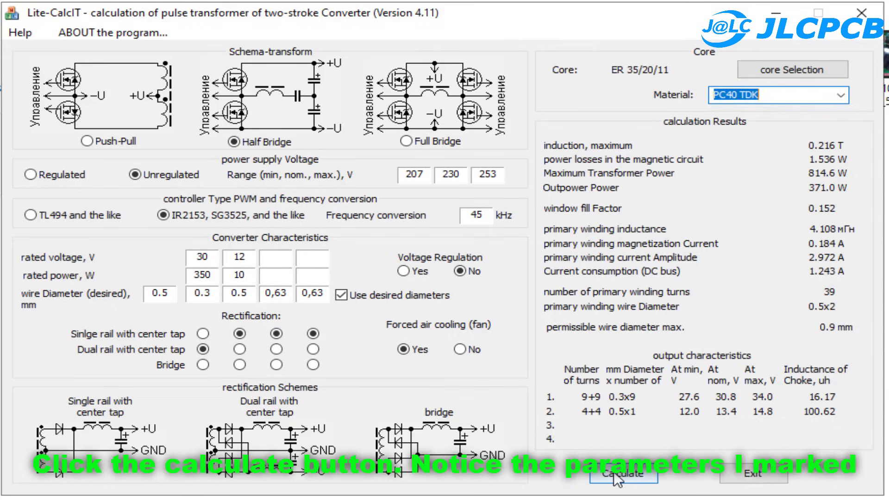
pyautogui.press('Return')
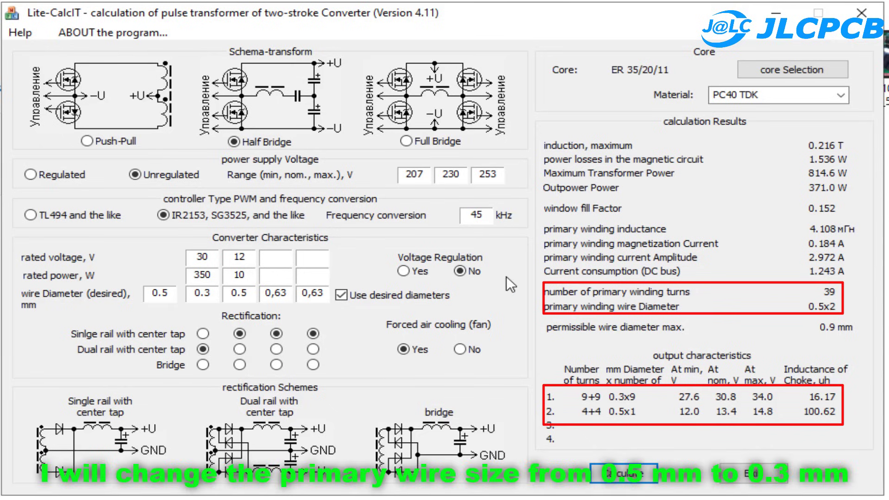
# Change the primary wire diameter to 0.3 mm, giving a 0.3x5 primary winding
pyautogui.doubleClick(173, 296)
pyautogui.write('0.')
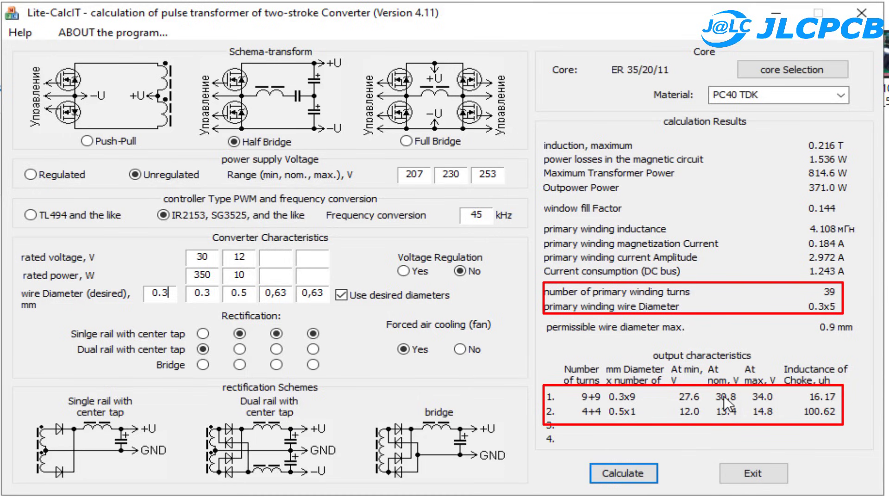
pyautogui.moveTo(696, 404)
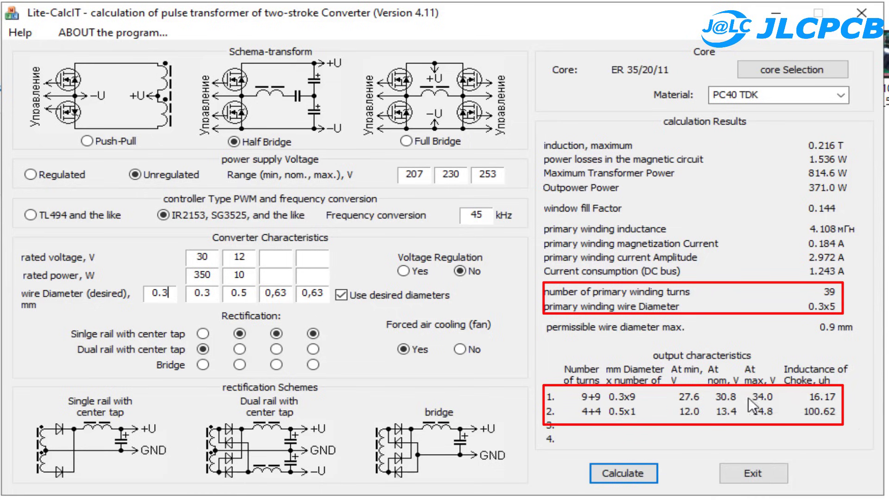